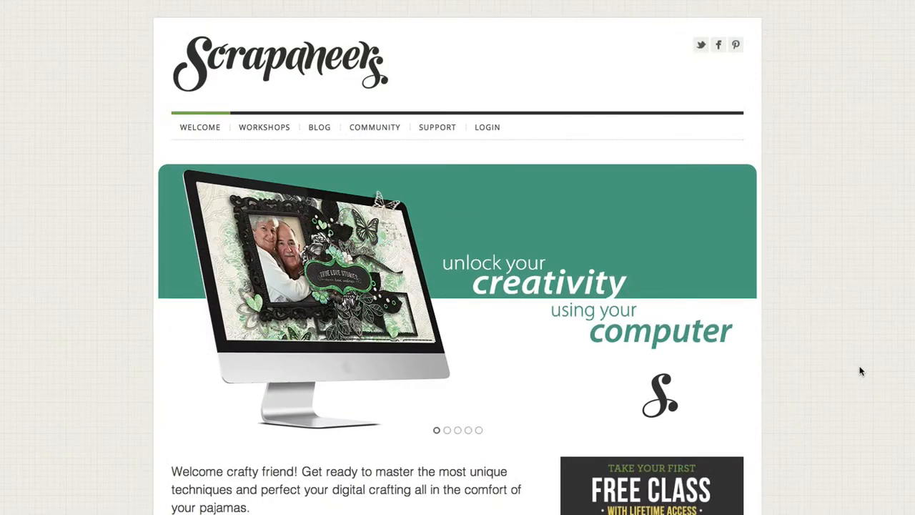
Step: Browse the Scrapaneers site and examine the Video Lessons section of the Keeping It Real classroom for Adobe Photoshop users
scroll(861, 371, down, 1)
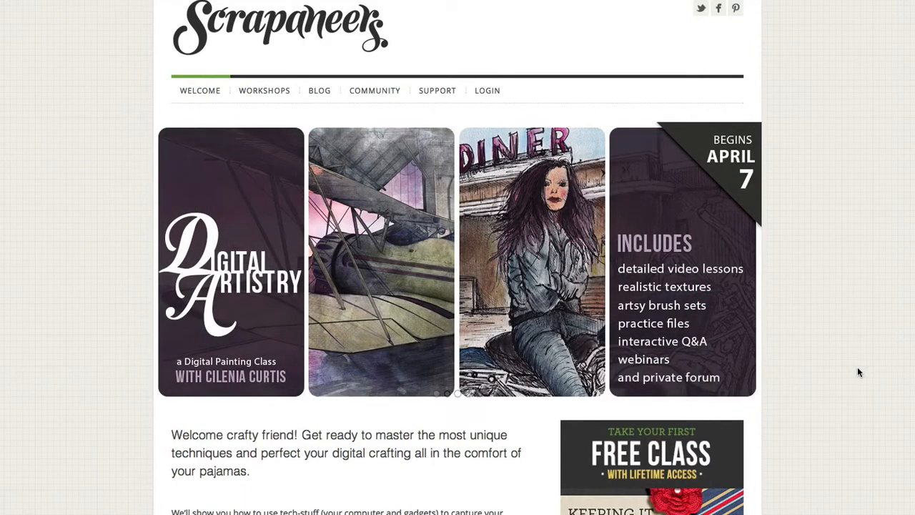
scroll(857, 367, up, 1)
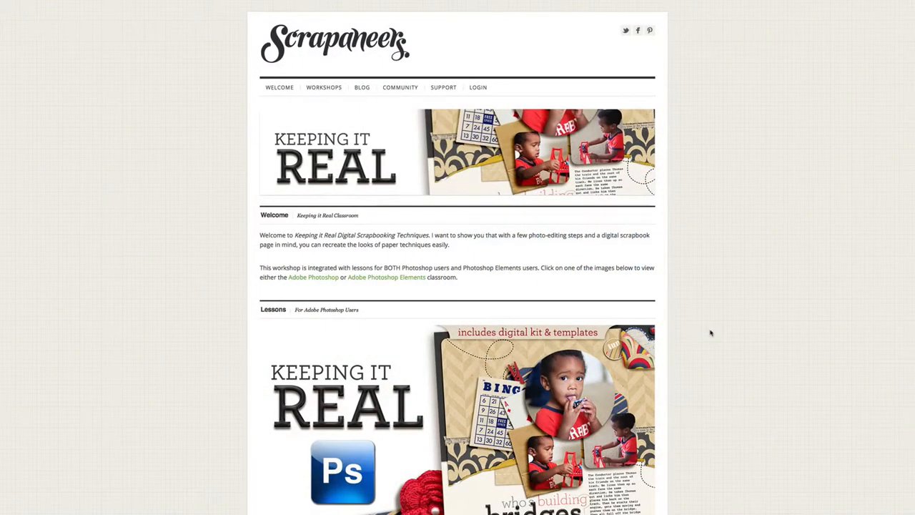
scroll(714, 349, down, 3)
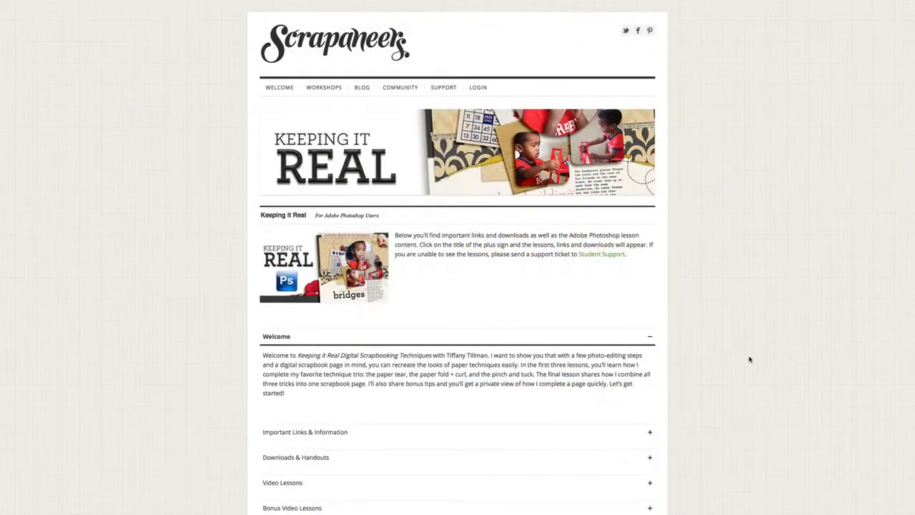
click(328, 482)
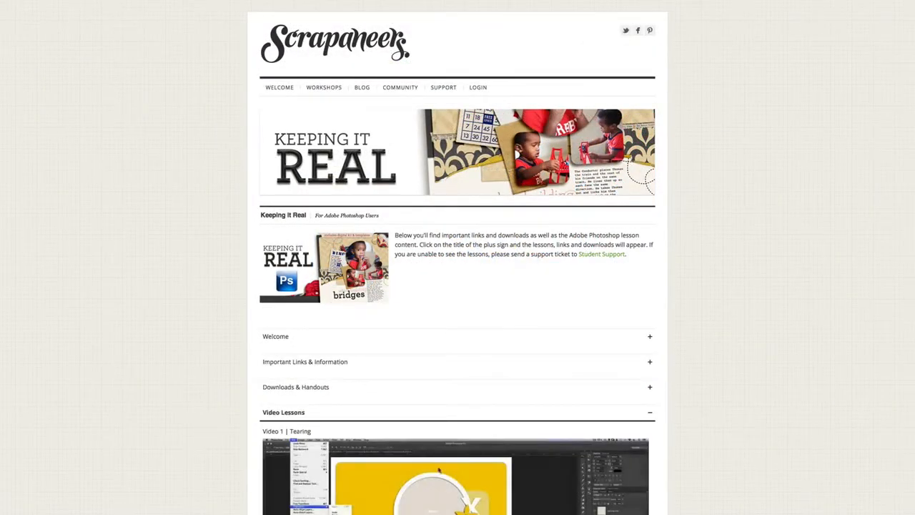
scroll(485, 474, down, 4)
scroll(536, 484, down, 5)
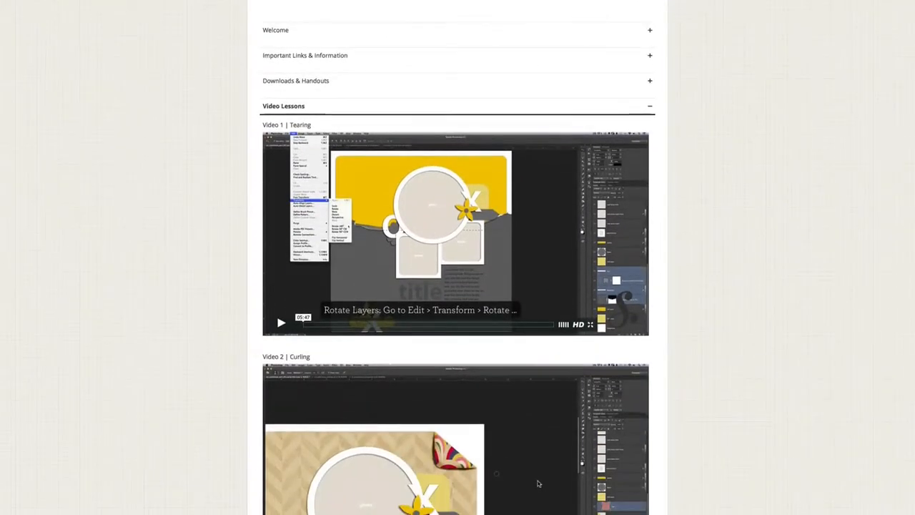
scroll(538, 484, down, 5)
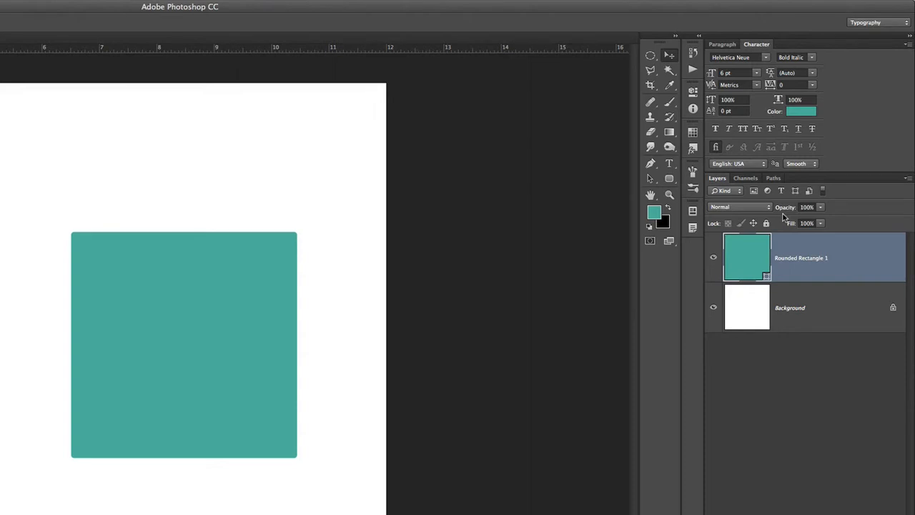
Step: Try reducing the fill of the Rounded Rectangle 1 layer, restore it to 100%, and deselect the layer
click(819, 223)
drag(797, 235, 828, 233)
click(788, 399)
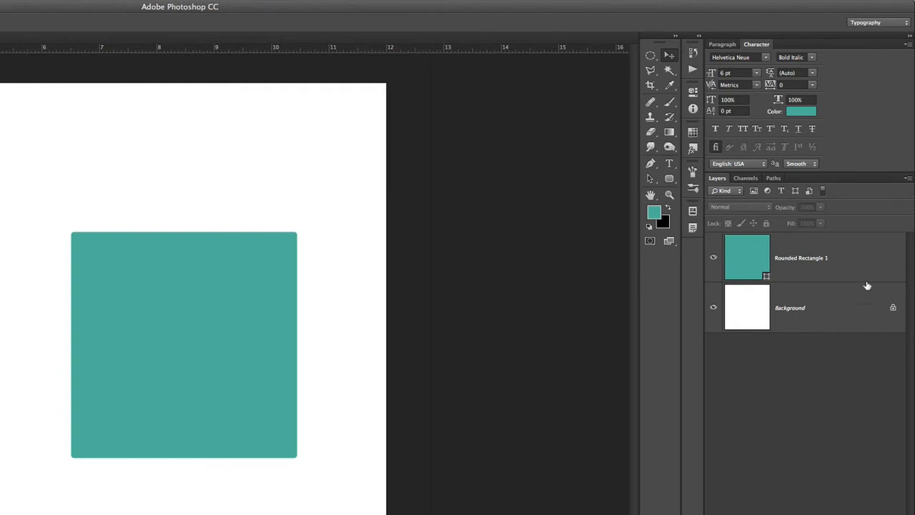
Step: Add a black 35 px outside stroke to the Rounded Rectangle 1 layer as a layer style
double_click(859, 259)
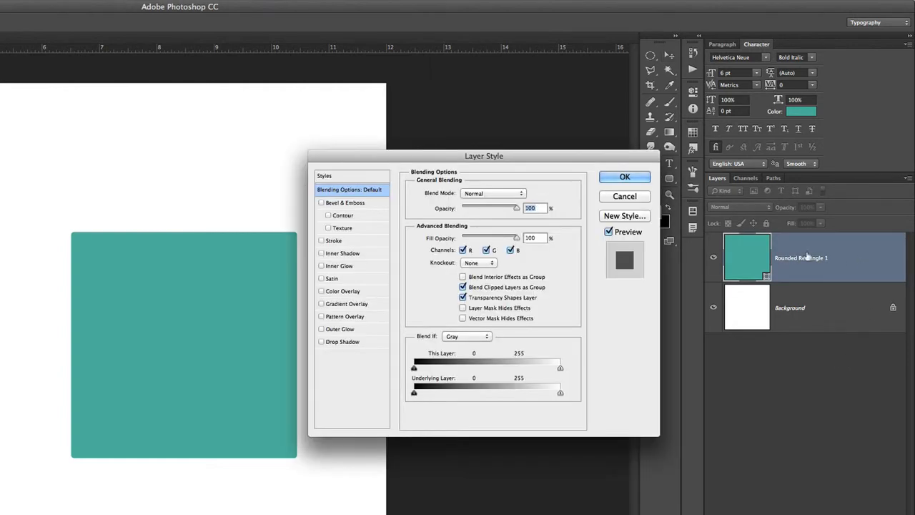
click(346, 239)
drag(449, 194, 459, 191)
click(619, 177)
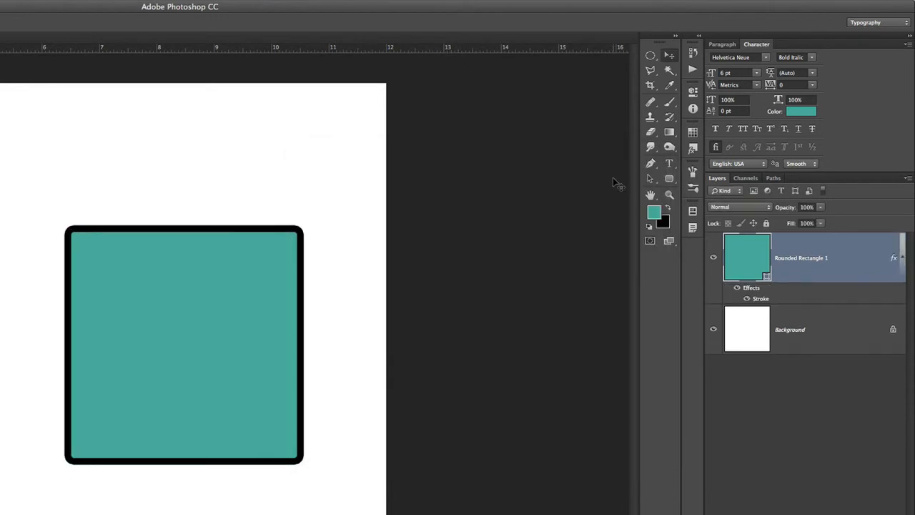
Step: Try the Rounded Rectangle 1 layer's opacity, restore it to 100%, and lower its fill to 0%
click(820, 206)
mouse_move(823, 218)
mouse_down()
mouse_move(751, 224)
mouse_move(830, 222)
mouse_up()
click(820, 223)
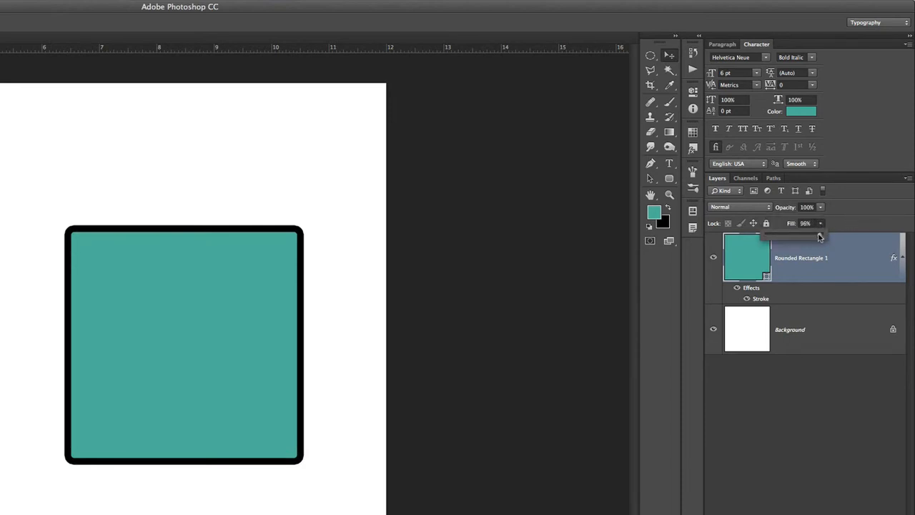
drag(820, 237, 749, 235)
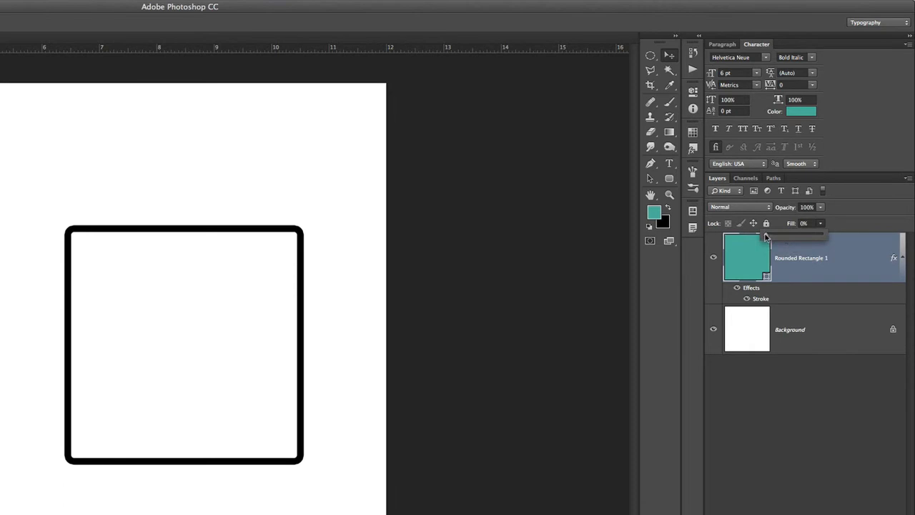
Step: Add a drop shadow to the rounded rectangle's layer style with a 46 px distance and 109 px size
double_click(770, 302)
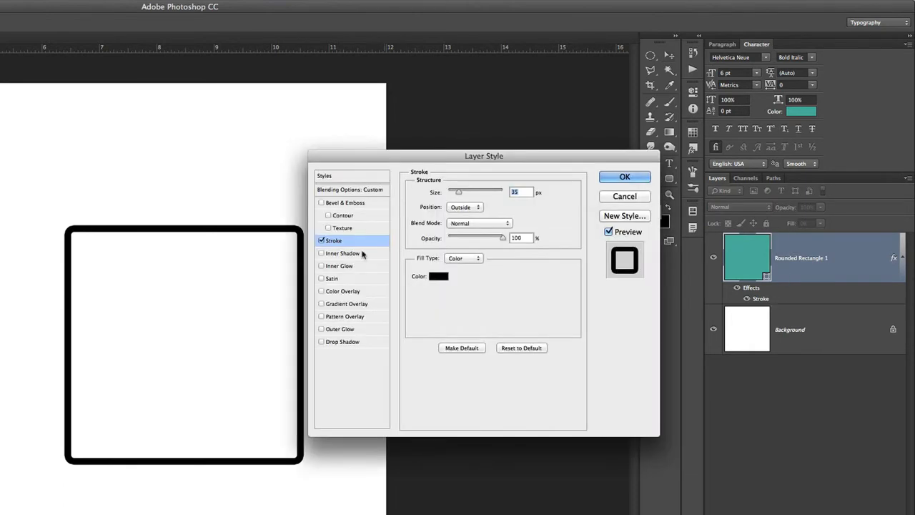
click(342, 342)
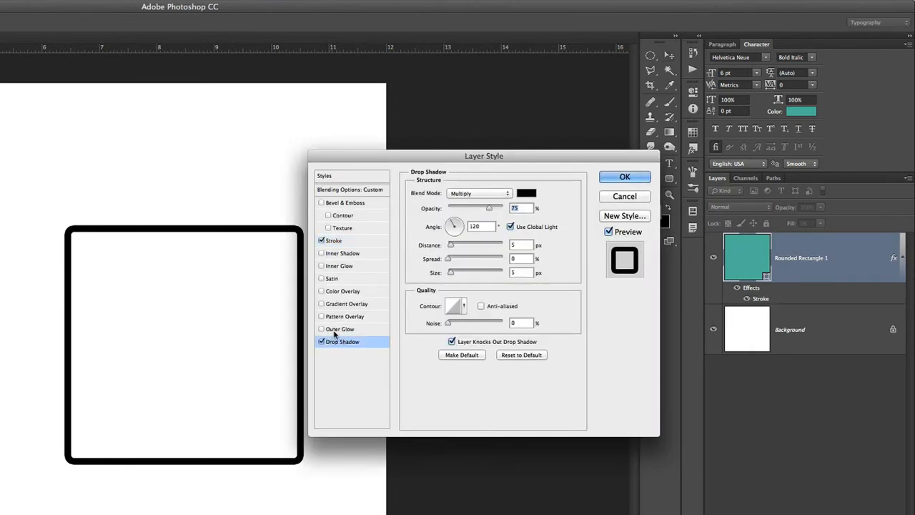
drag(449, 244, 474, 273)
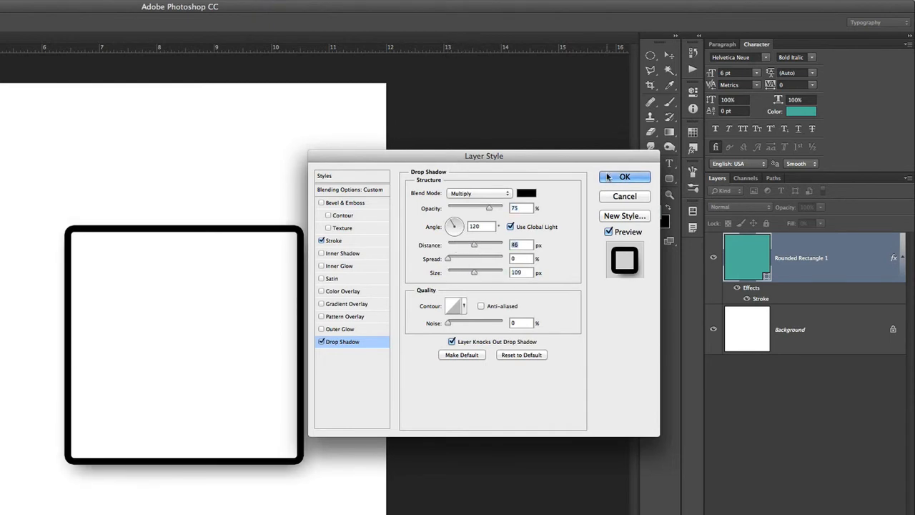
click(621, 177)
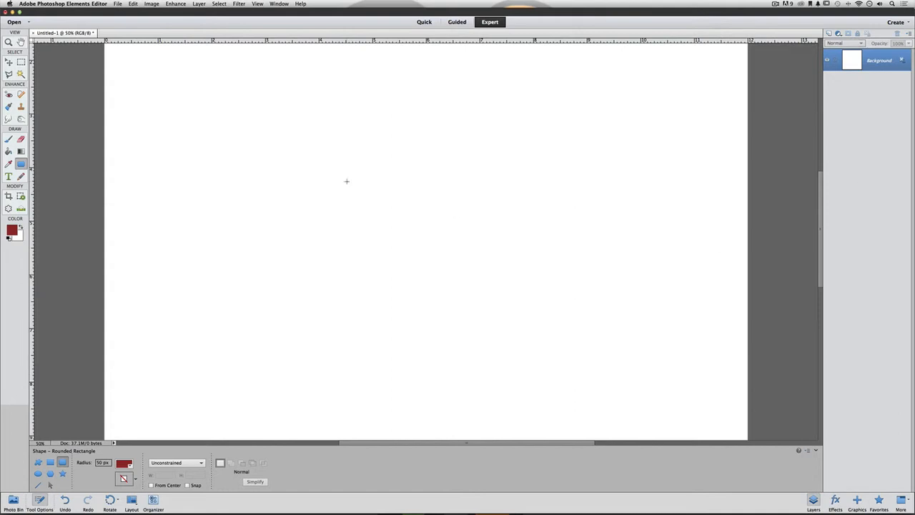
Step: In Photoshop Elements, draw a dark red rounded square about 4 inches wide with 50 px corners and apply the thickest black stroke style
drag(313, 105, 530, 320)
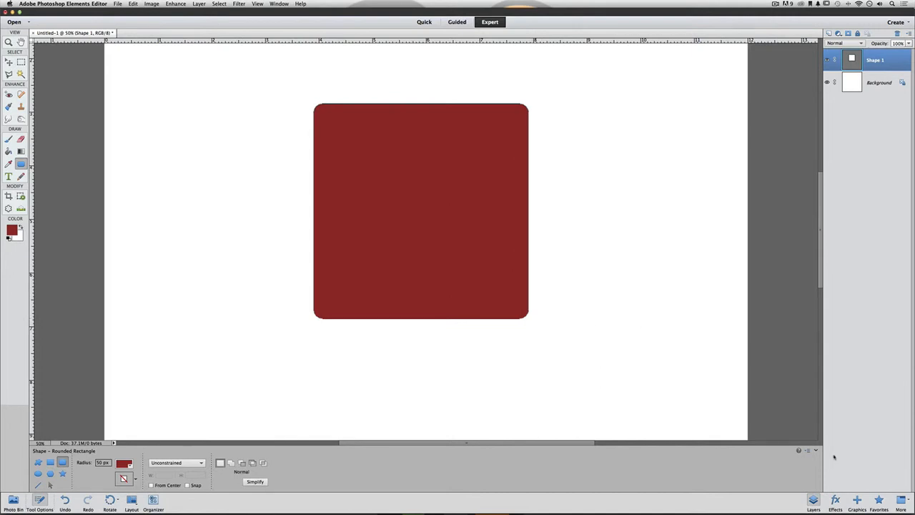
click(835, 502)
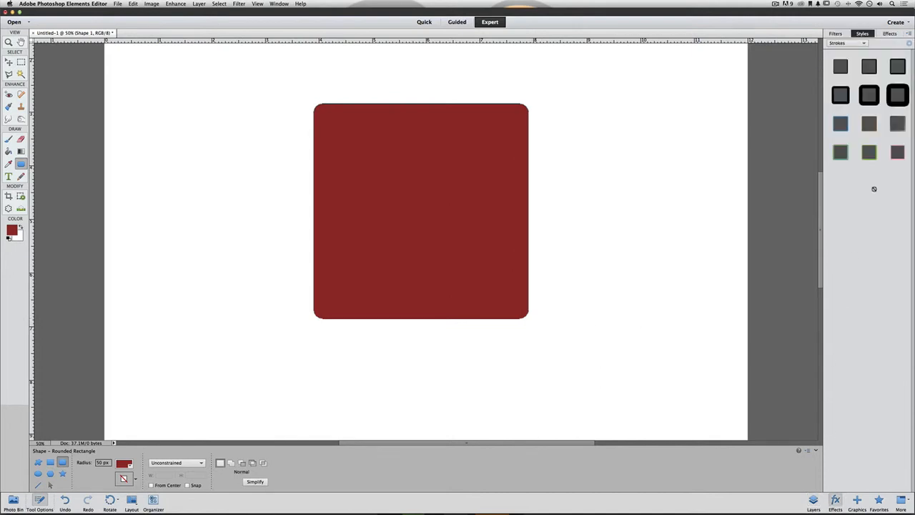
click(898, 98)
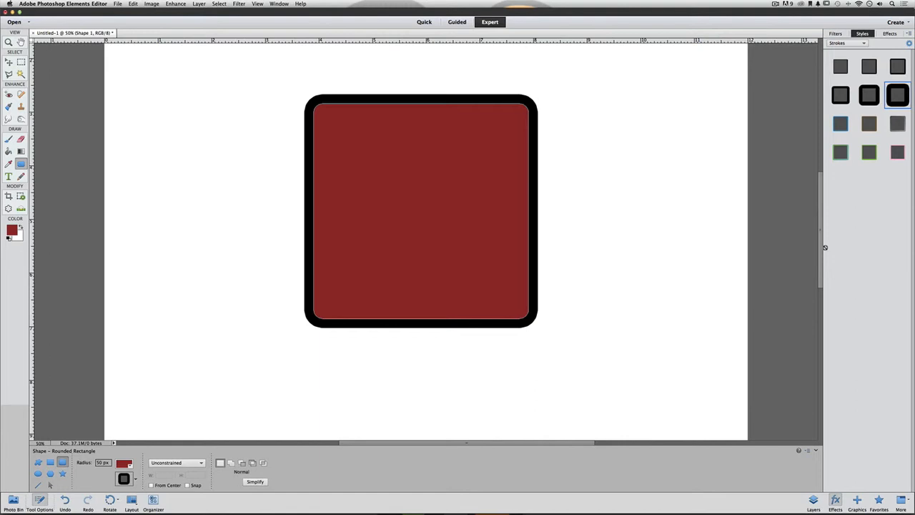
Step: Try changing the opacity of the Shape 1 layer and restore it to 100%
click(813, 500)
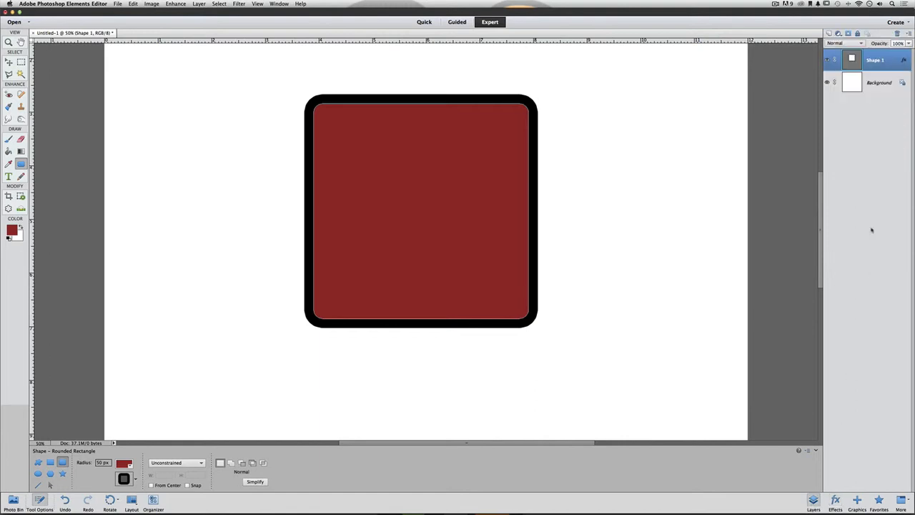
click(909, 43)
mouse_move(908, 52)
mouse_down()
mouse_move(873, 52)
mouse_move(908, 52)
mouse_up()
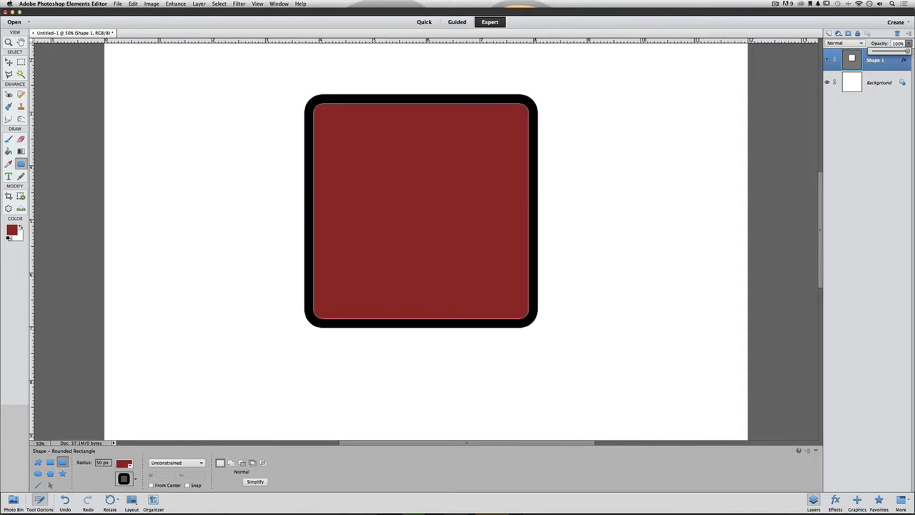
click(864, 124)
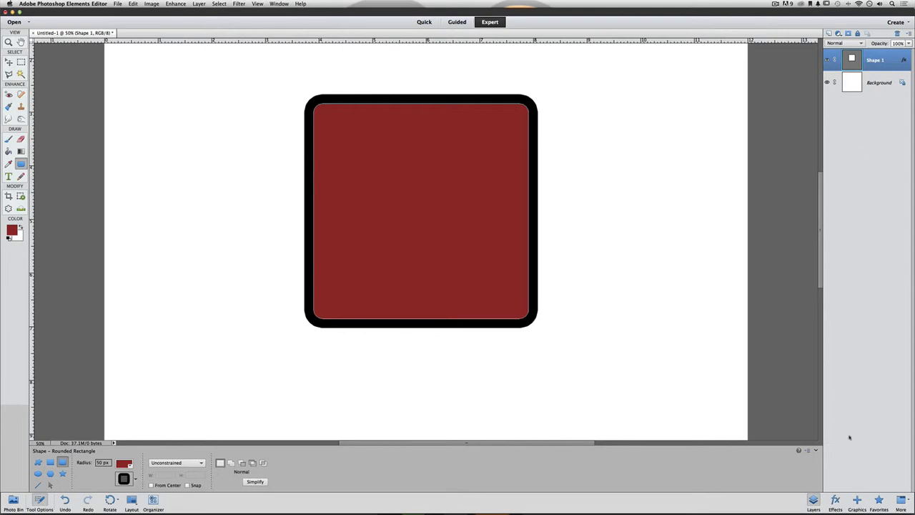
Step: Compare the Ghosted, Hide and Show visibility styles on the shape, including their list in the shape tool's options
click(835, 499)
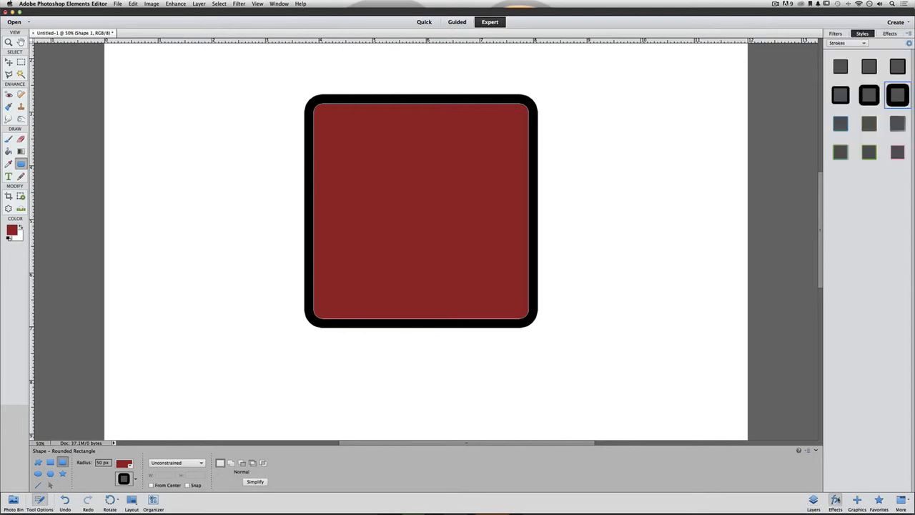
click(864, 44)
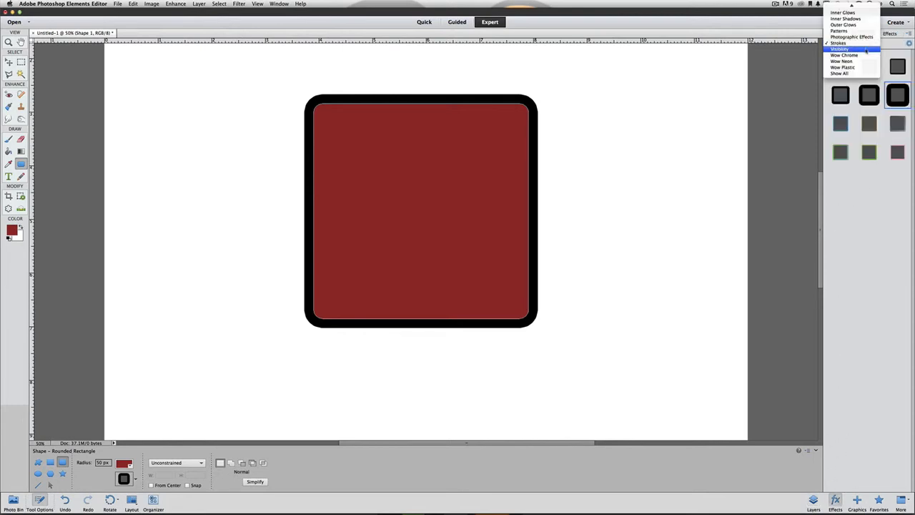
click(866, 50)
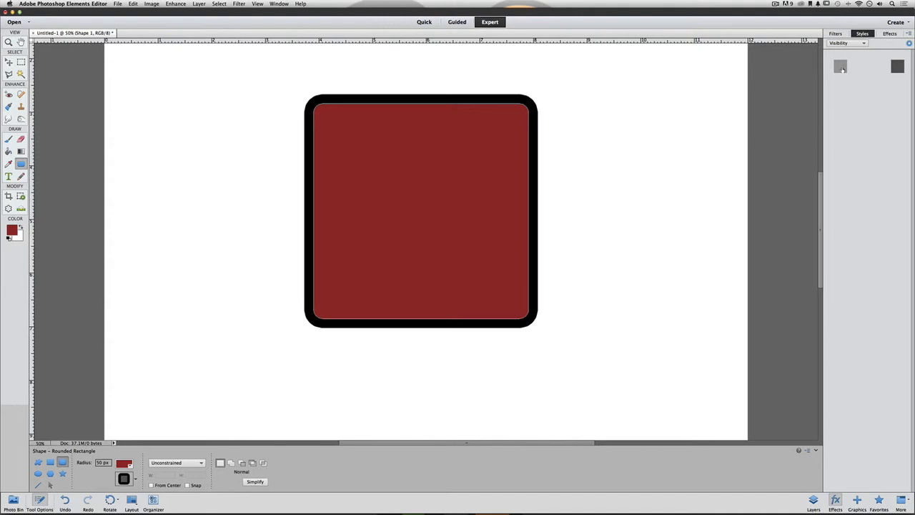
click(842, 69)
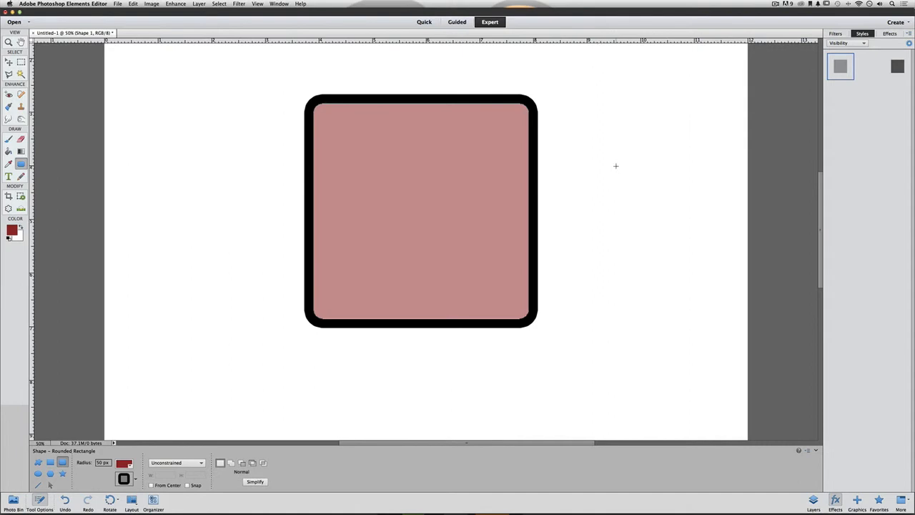
click(870, 73)
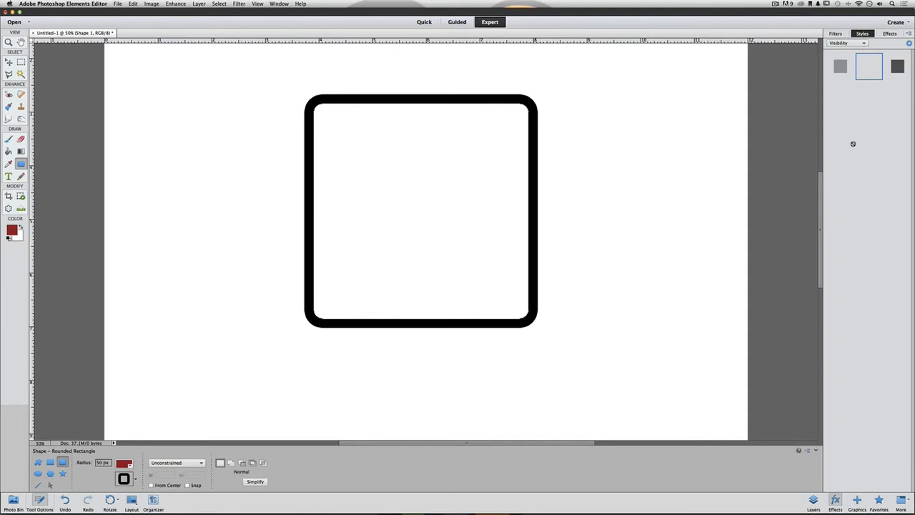
click(897, 67)
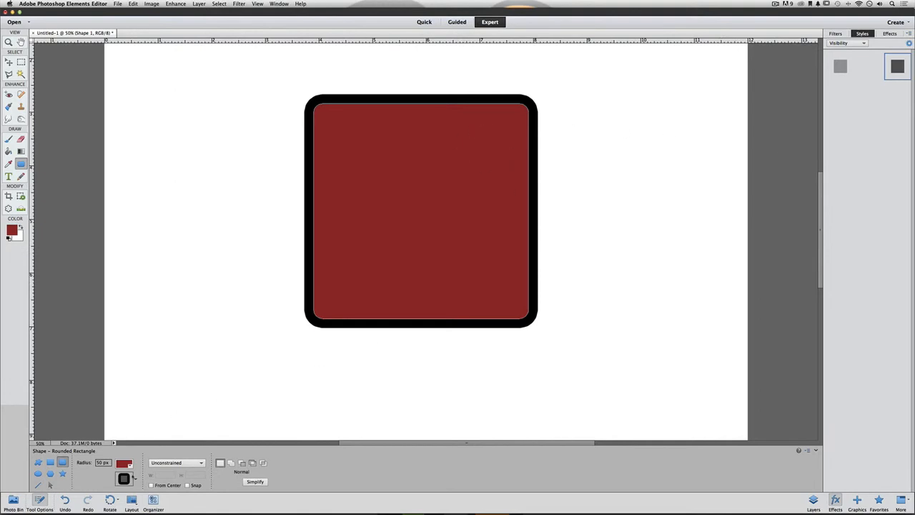
click(135, 478)
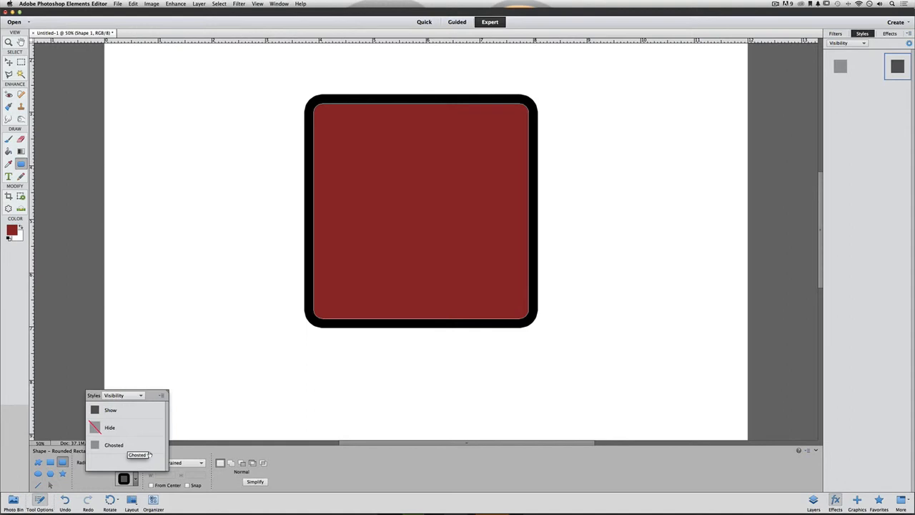
click(135, 479)
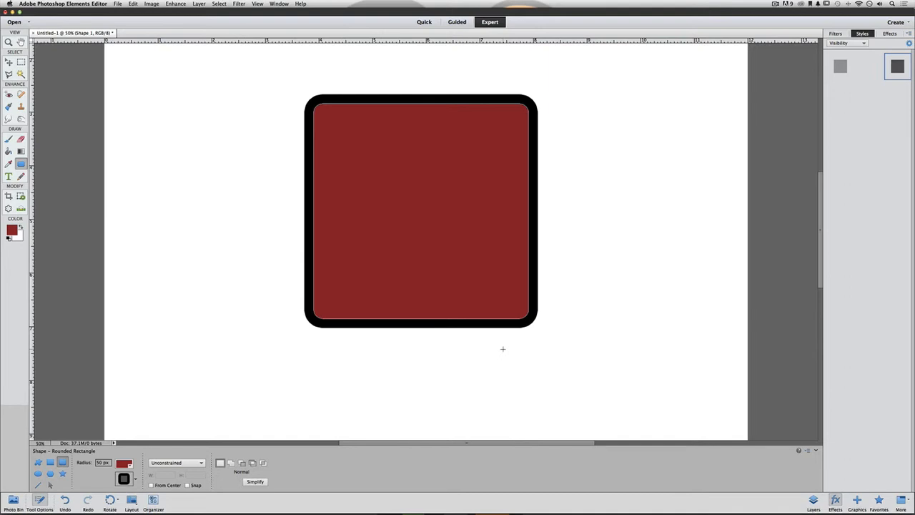
Step: Step the Shape 1 layer's fill opacity up from 10% to 100% in 10% increments
key(shift)
key(super+z)
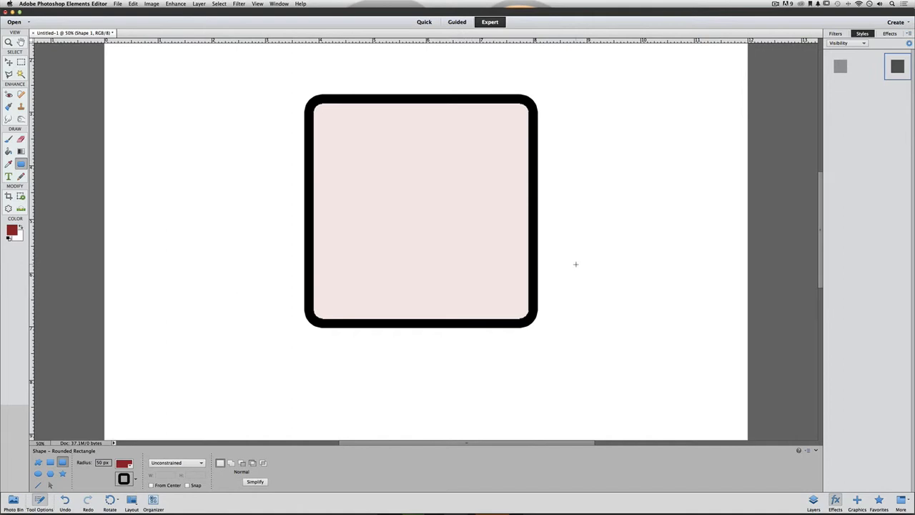
key(shift+2)
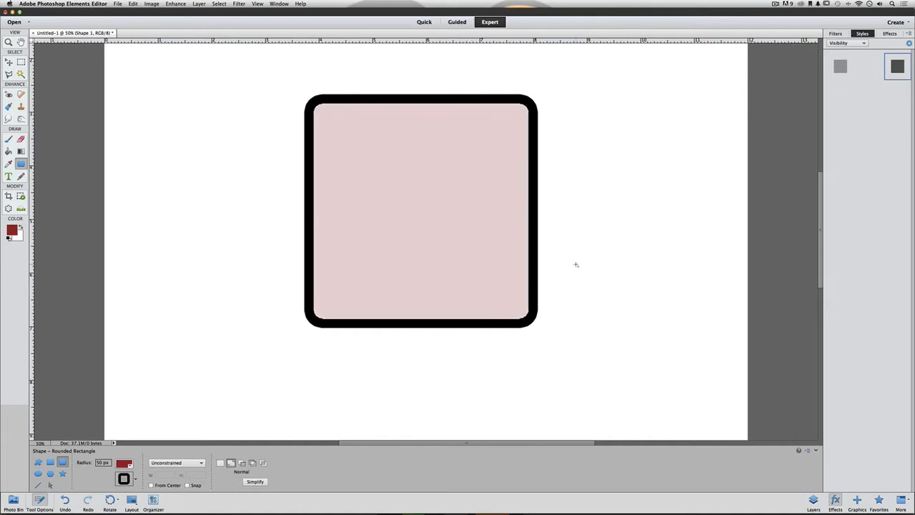
key(shift+3)
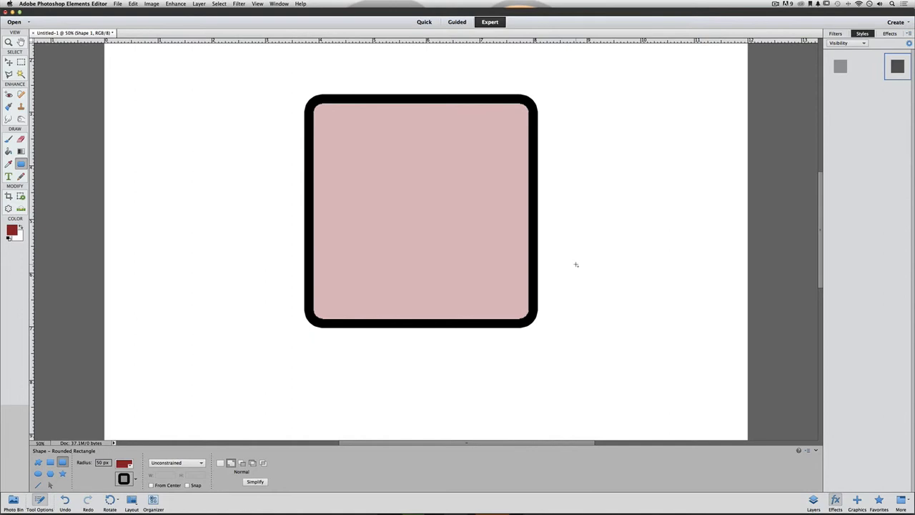
key(shift+4)
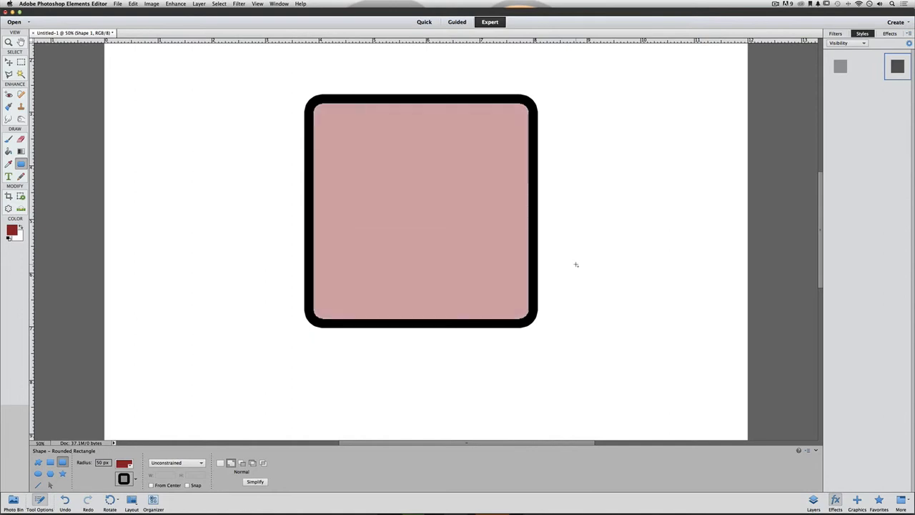
key(shift+5)
key(shift+6)
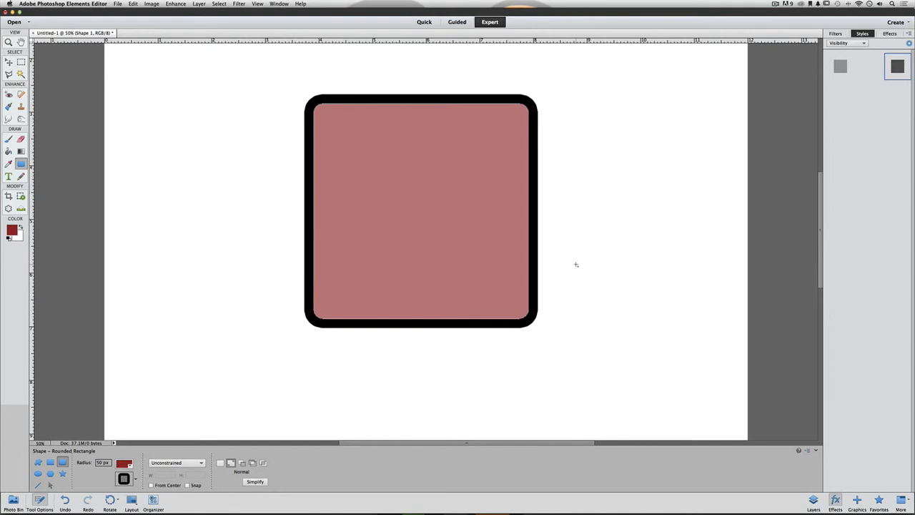
key(shift+7)
key(shift+8)
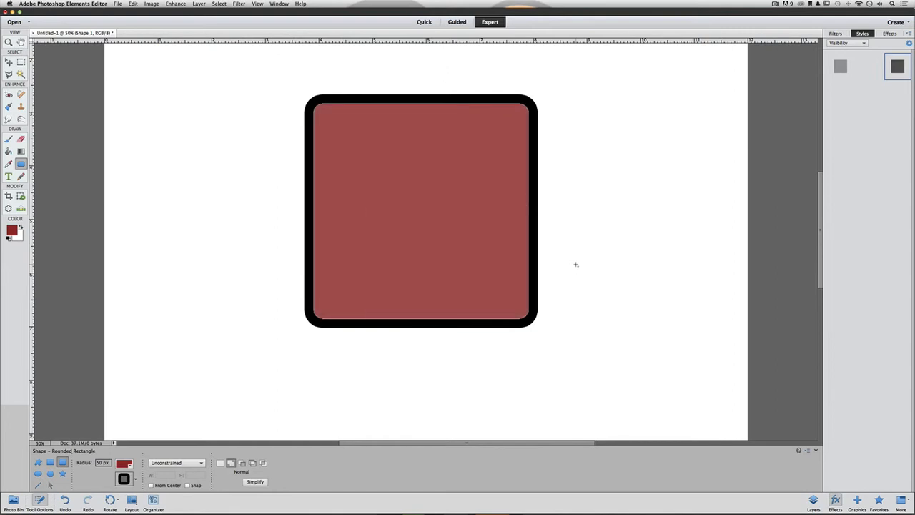
key(shift+9)
key(shift+0)
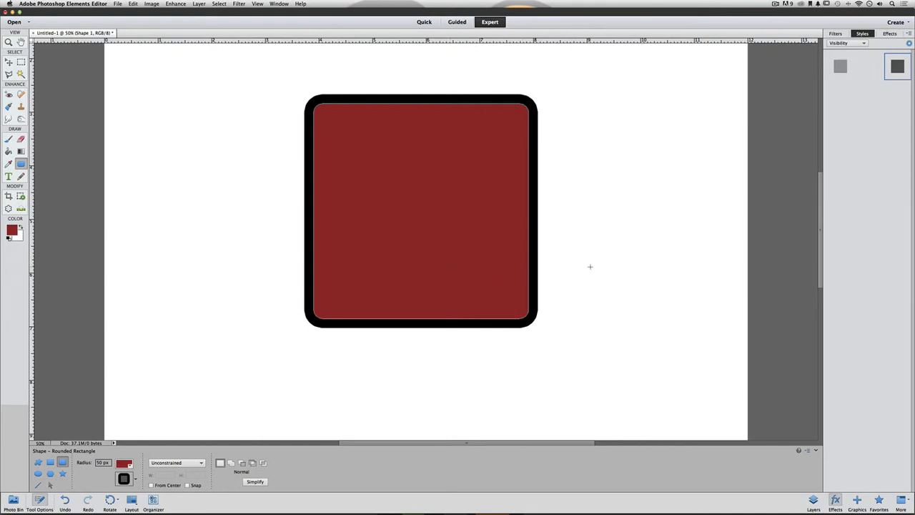
Step: With the Move tool active, review the fill opacity changes in the document's history, stepping back through several and returning to the latest state
key(v)
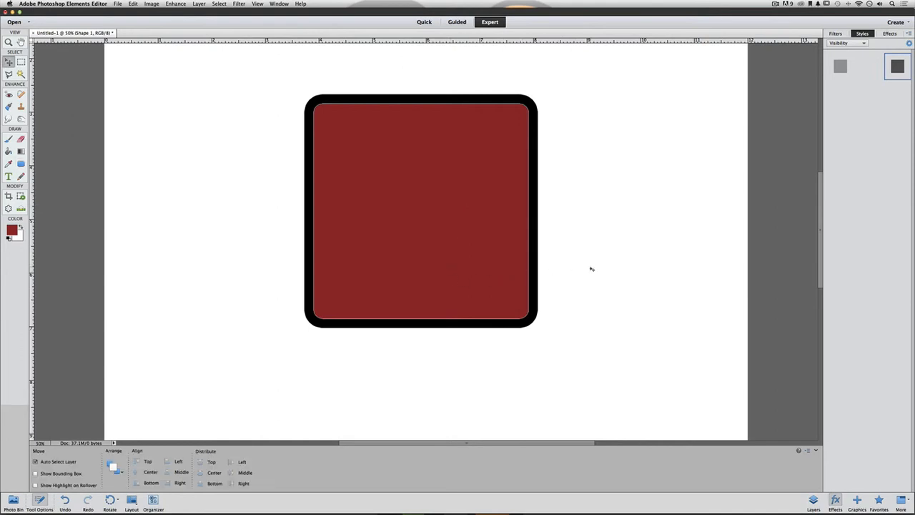
click(278, 3)
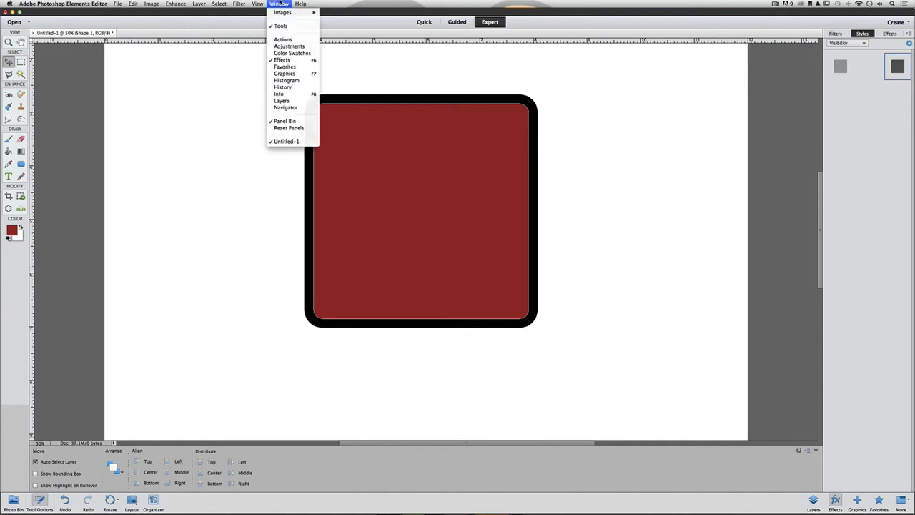
click(303, 88)
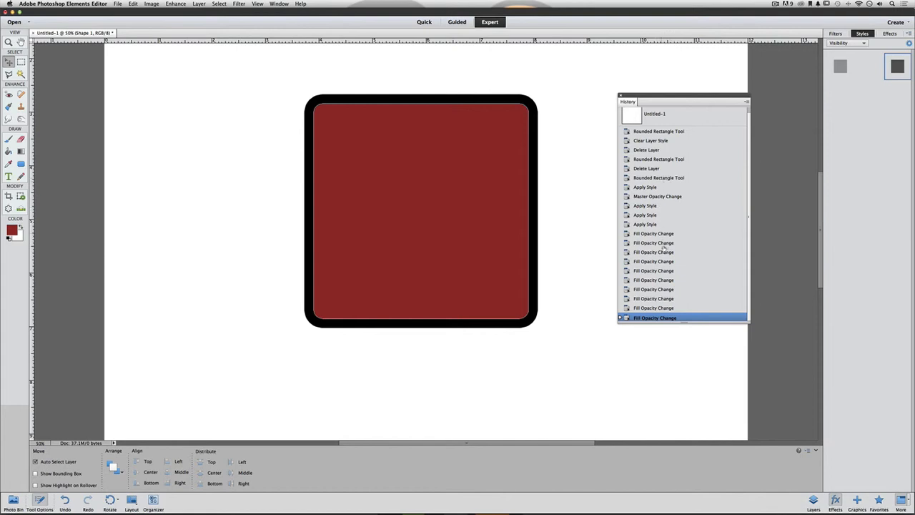
click(660, 308)
click(657, 298)
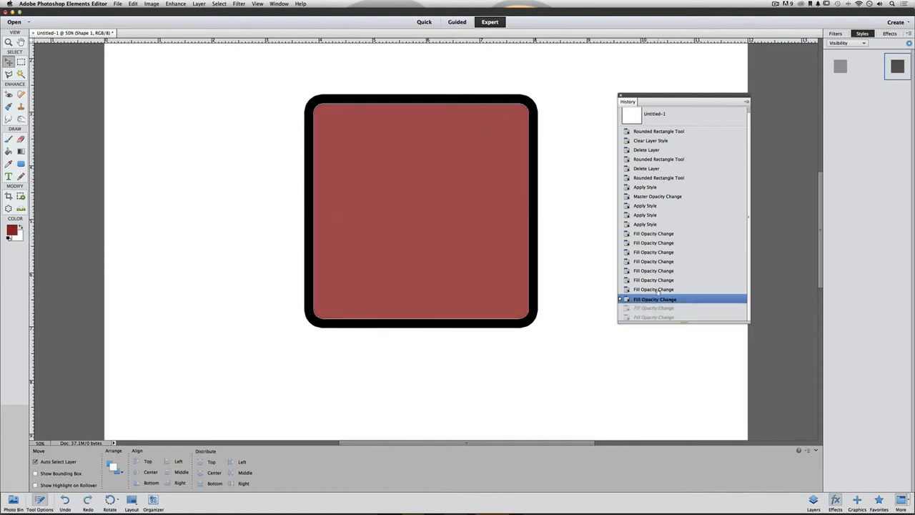
click(657, 289)
click(657, 289)
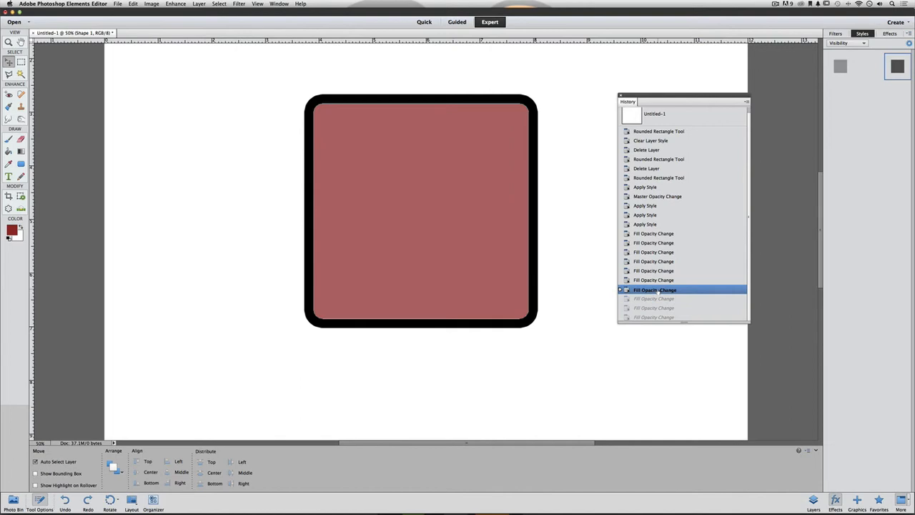
click(656, 318)
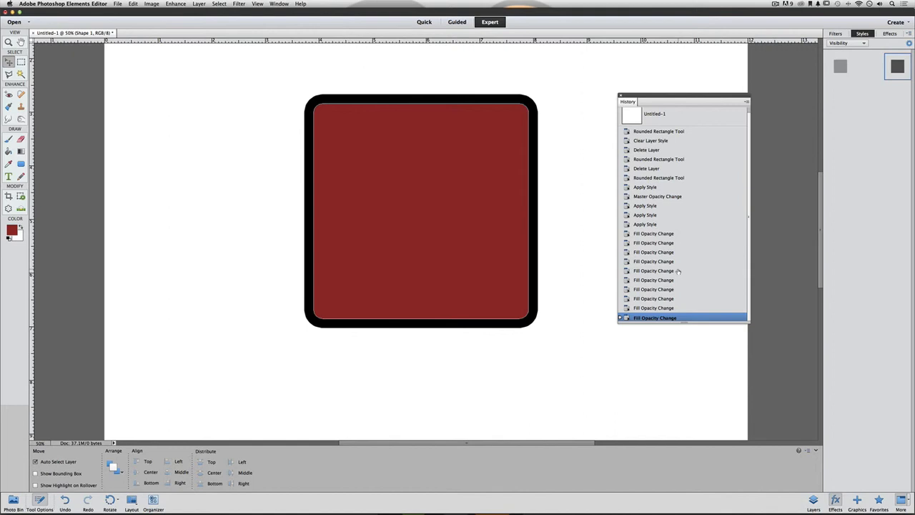
Step: Set the shape's fill opacity to 10% and apply the Hide visibility style to it
key(shift+1)
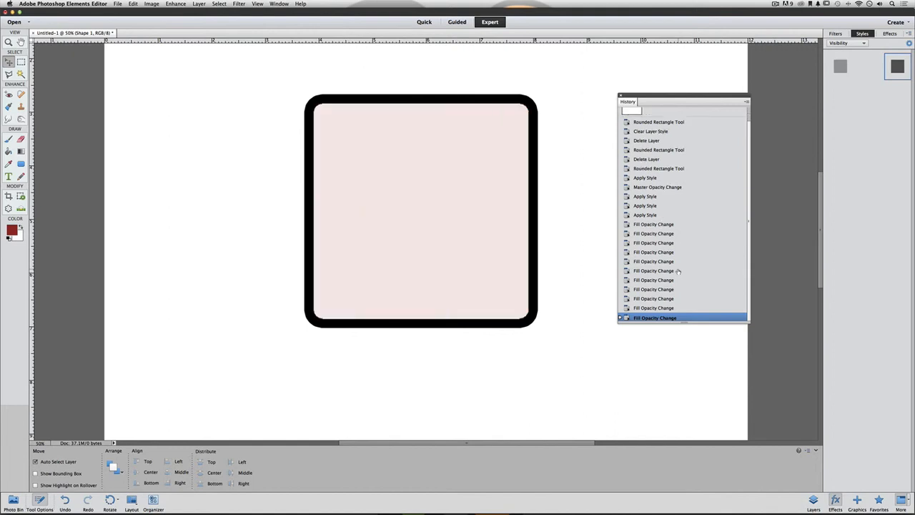
click(860, 72)
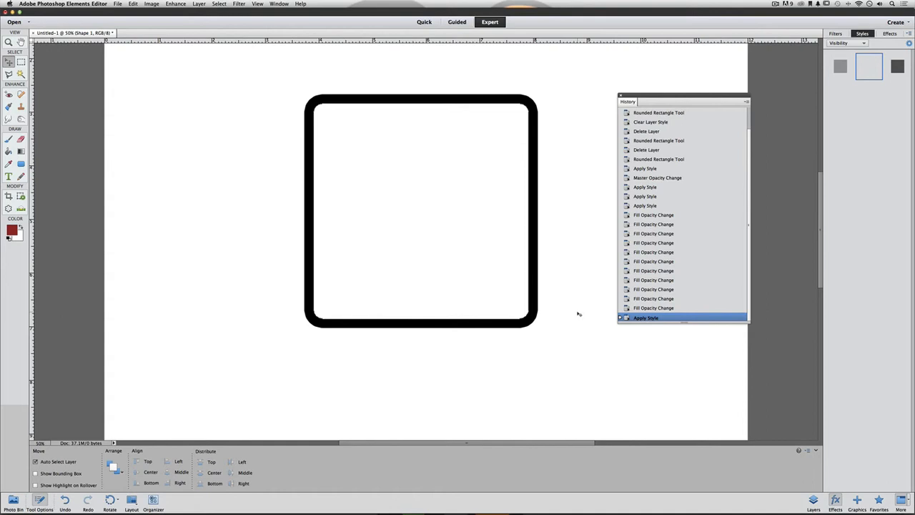
Step: Apply the Low drop shadow style to the shape from the shape tool's options and replace it with the High drop shadow style
click(22, 165)
click(137, 480)
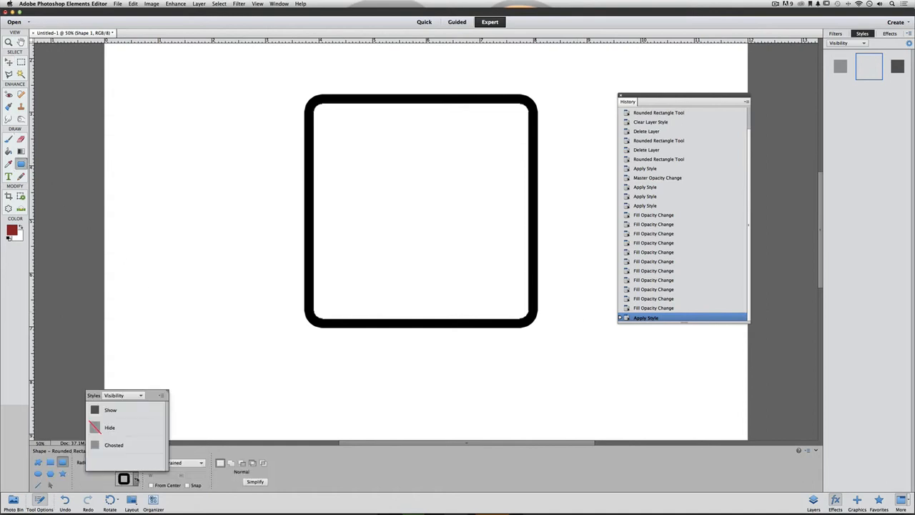
click(136, 396)
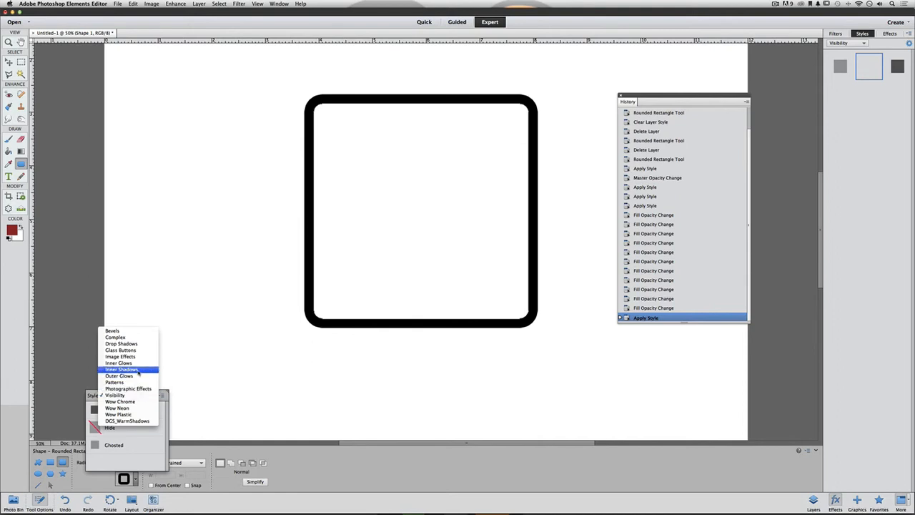
click(139, 344)
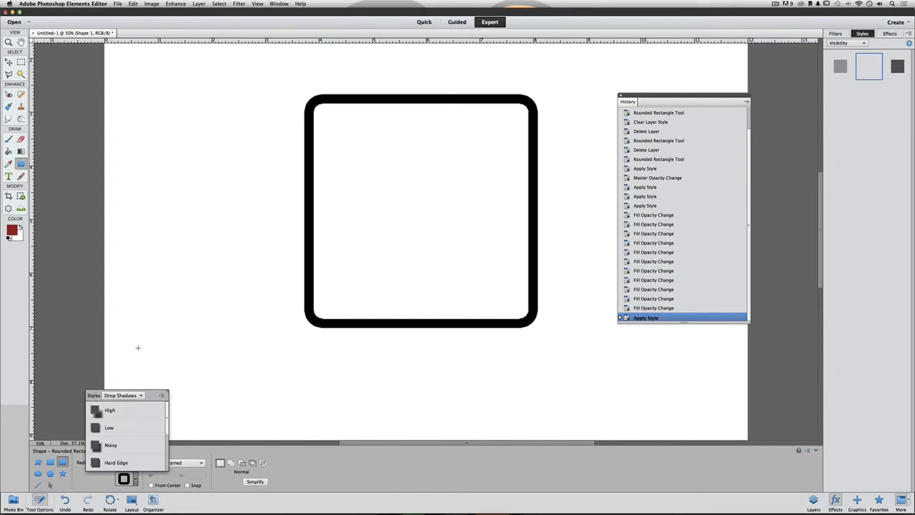
double_click(122, 427)
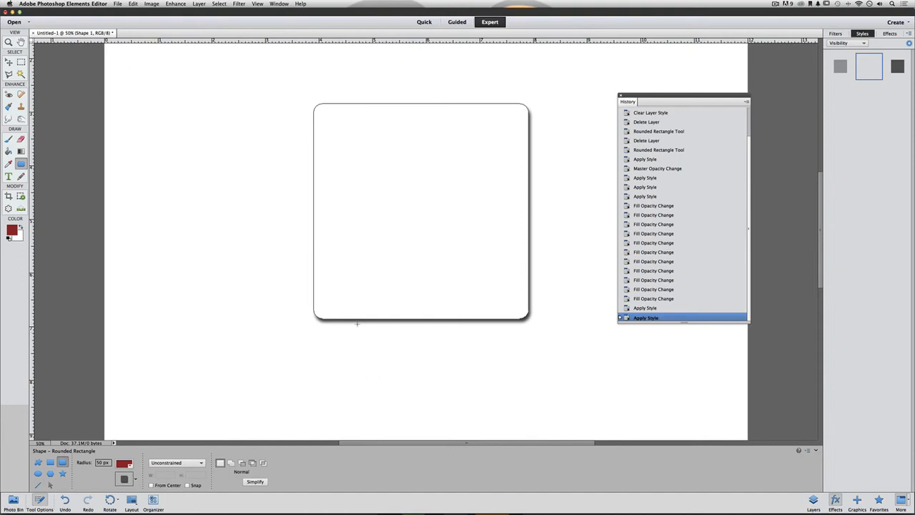
click(135, 478)
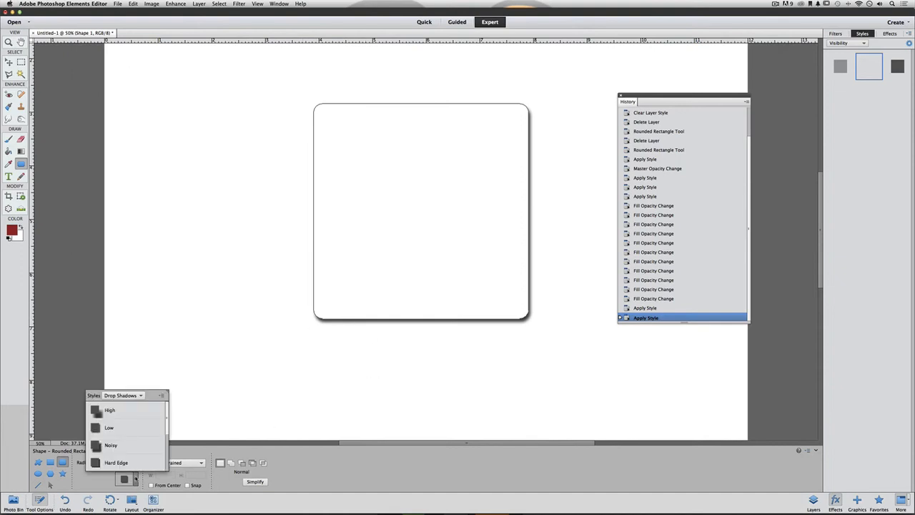
double_click(122, 409)
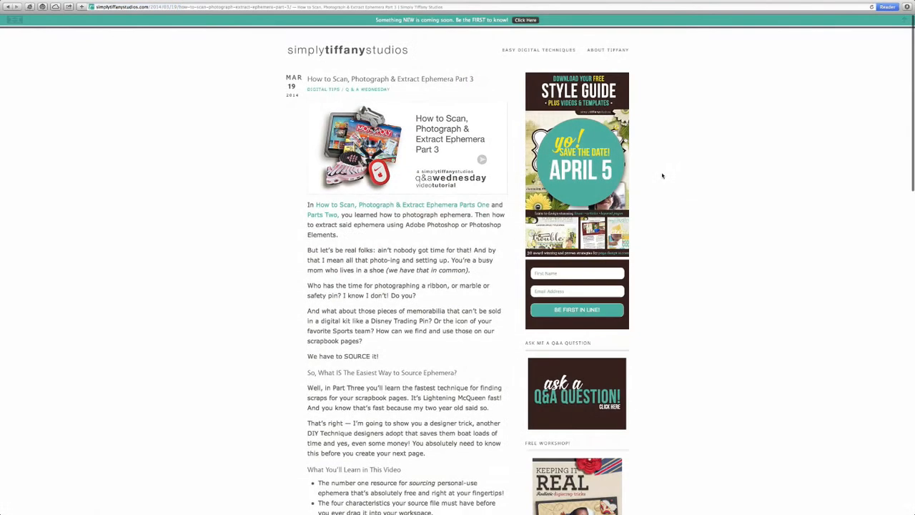
Step: In the web browser, look through the blog post "How to Scan, Photograph & Extract Ephemera Part 3" down to its comments
scroll(662, 175, down, 5)
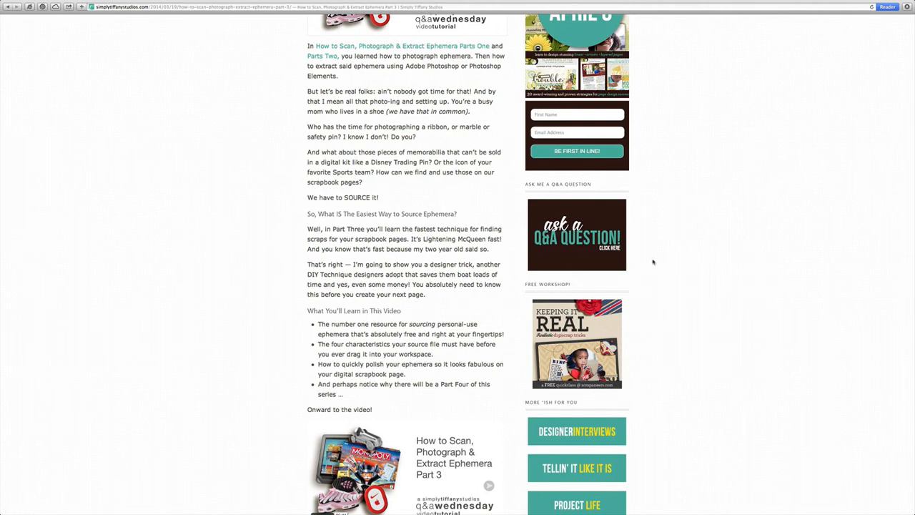
scroll(652, 262, down, 10)
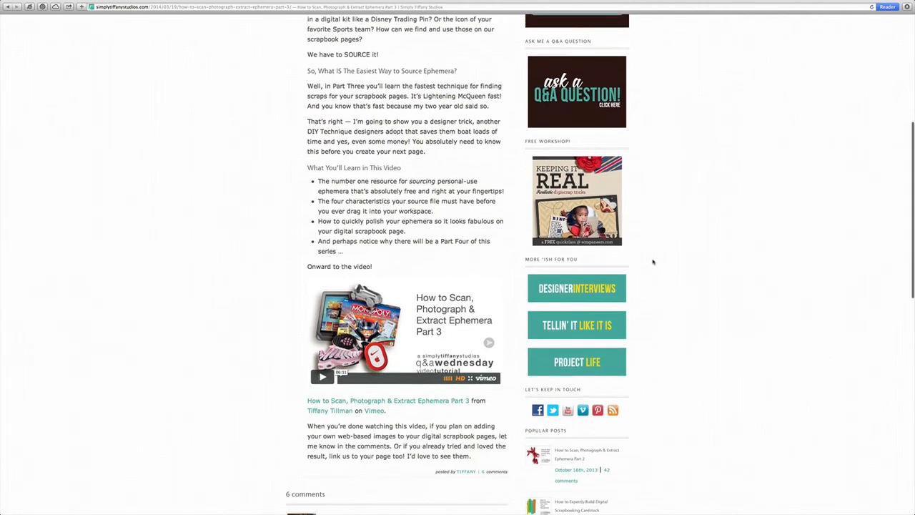